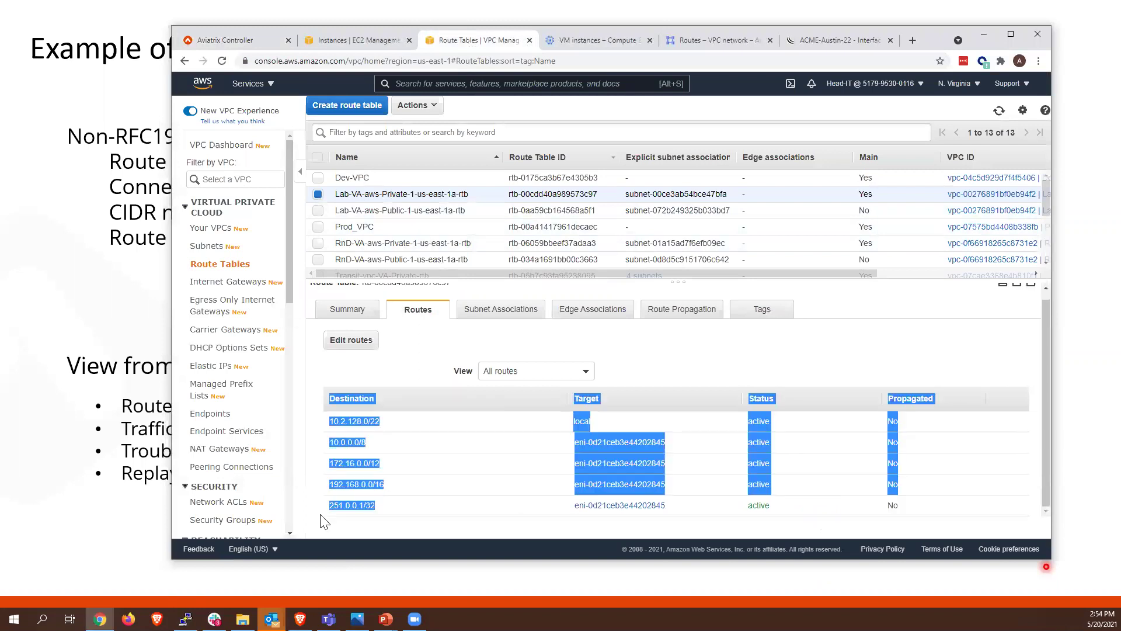
# Examine the routes of the Lab-VA-aws public, RnD-VA-aws private and RnD-VA-aws public route tables, marking the 251.0.0.1/32 destination.
pyautogui.click(398, 211)
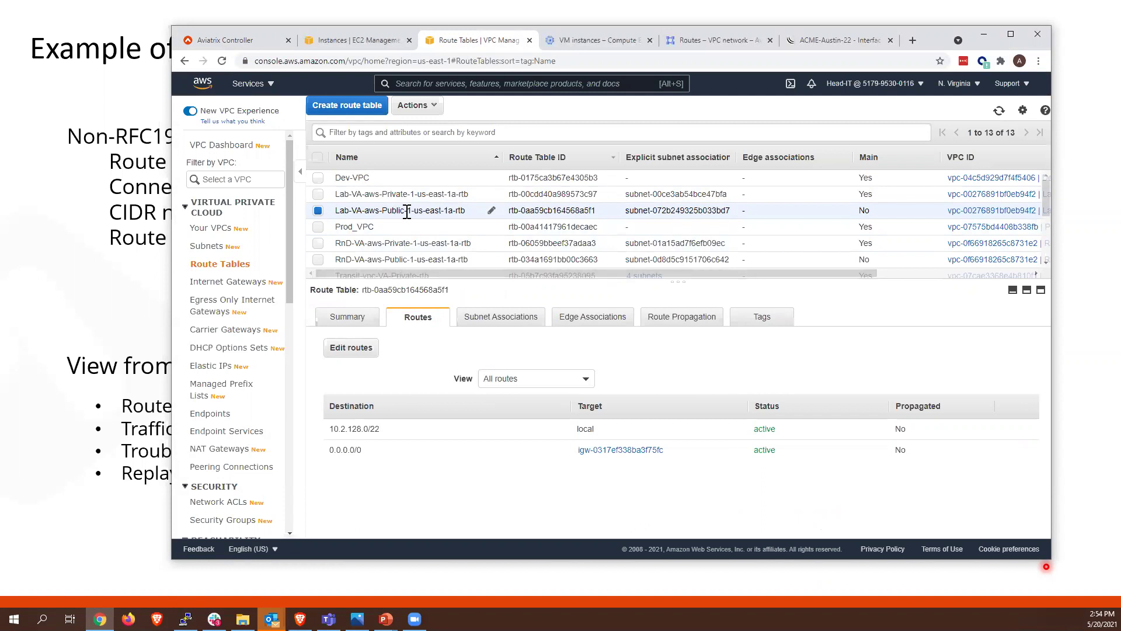
pyautogui.click(418, 250)
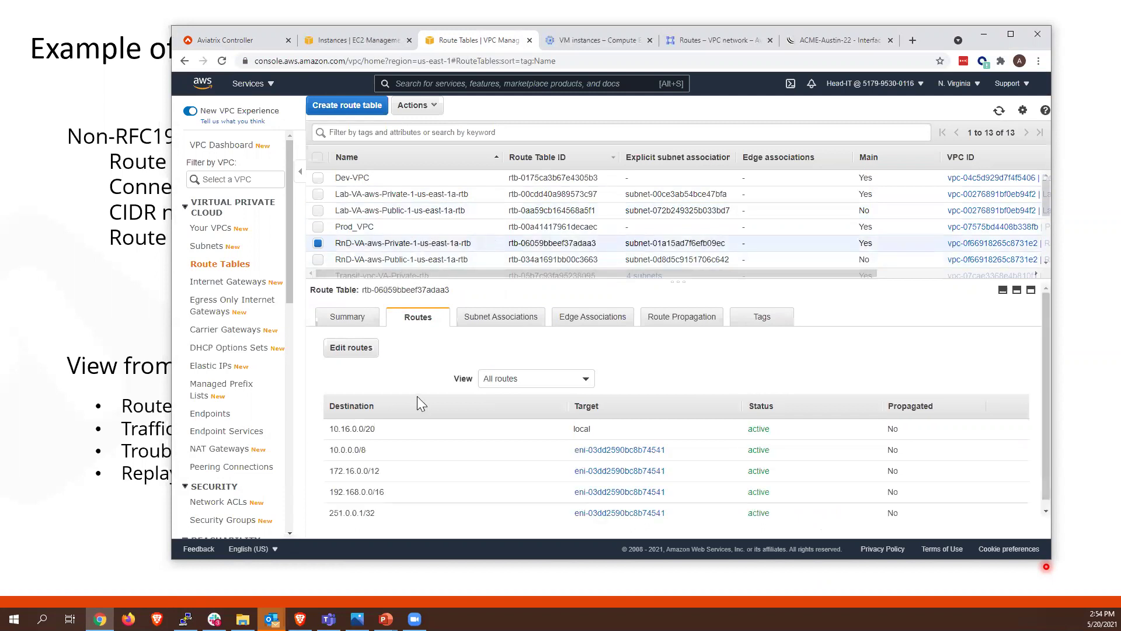
pyautogui.click(377, 261)
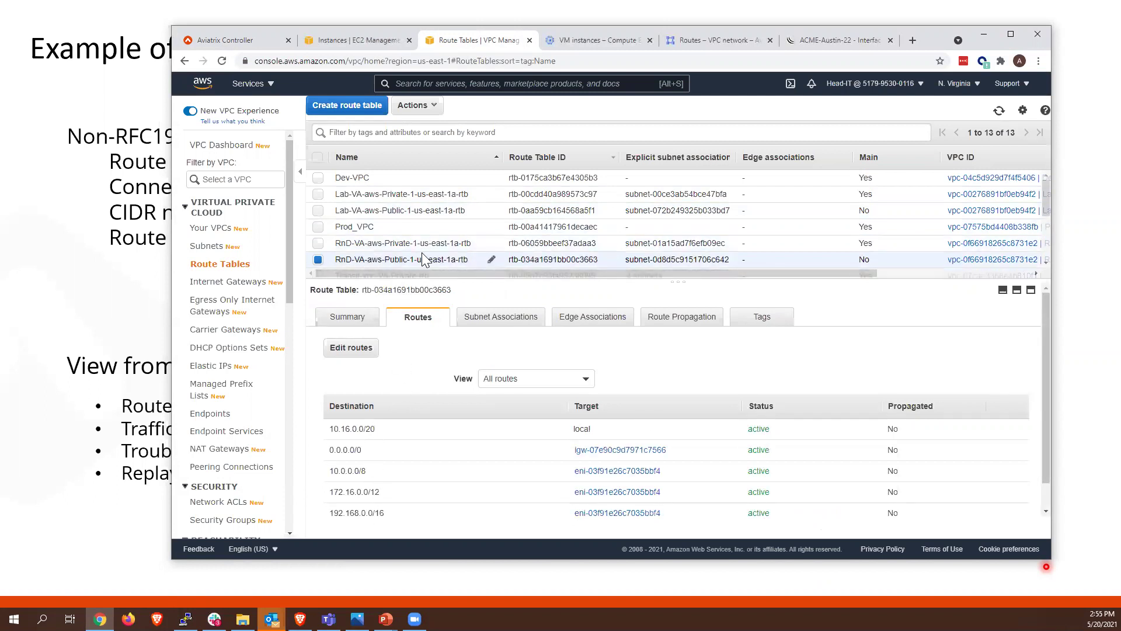
pyautogui.scroll(-1, 526, 450)
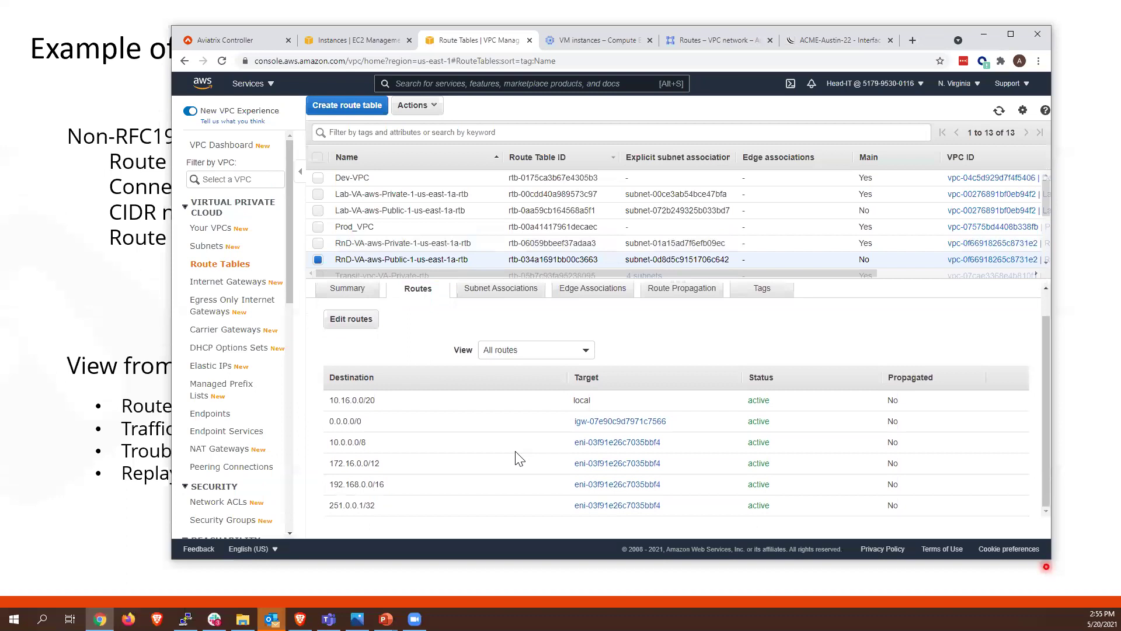
pyautogui.moveTo(413, 510); pyautogui.dragTo(328, 506)
# Refresh the Google Cloud VPC routes list to check its destinations, and return to the ping terminal, moving it clear of the network diagram.
pyautogui.click(729, 42)
pyautogui.click(513, 118)
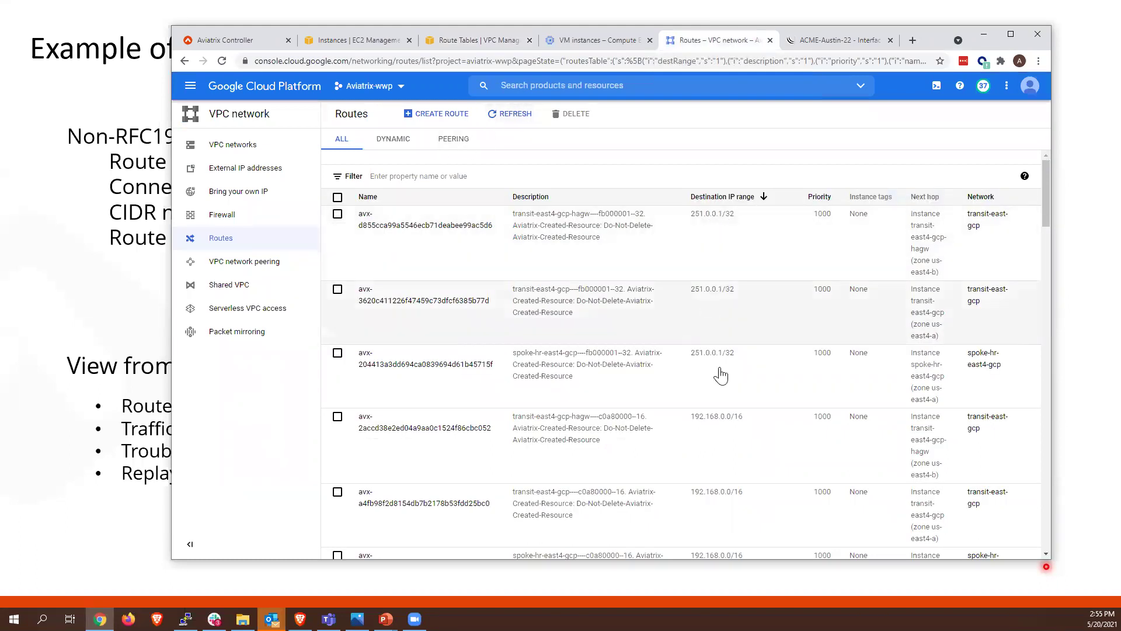
pyautogui.click(981, 27)
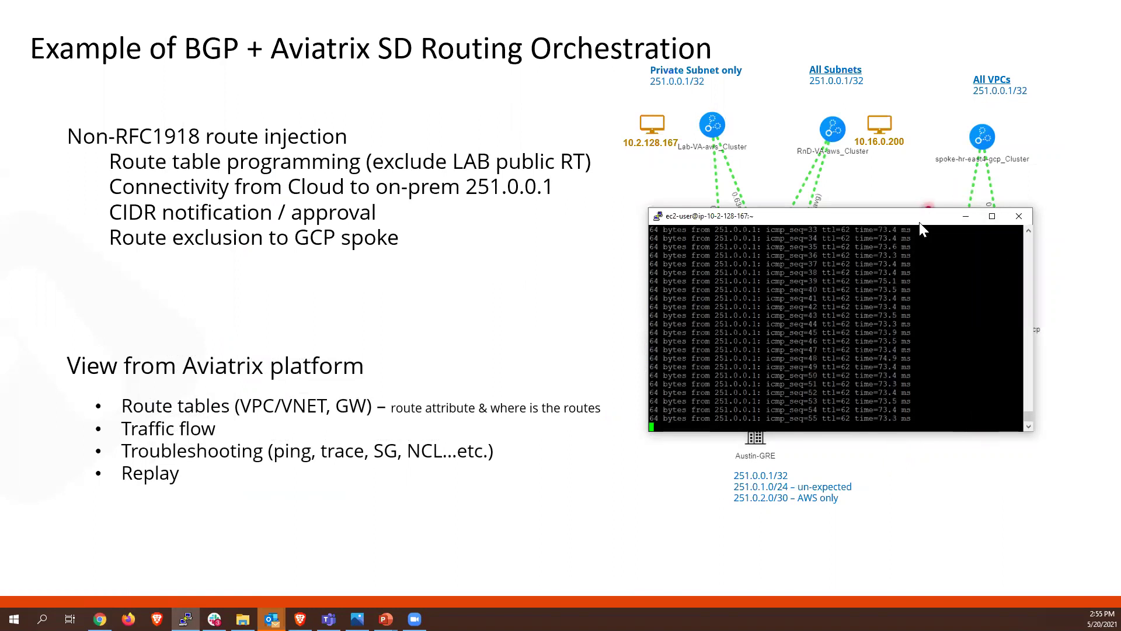
pyautogui.moveTo(919, 222); pyautogui.dragTo(508, 240)
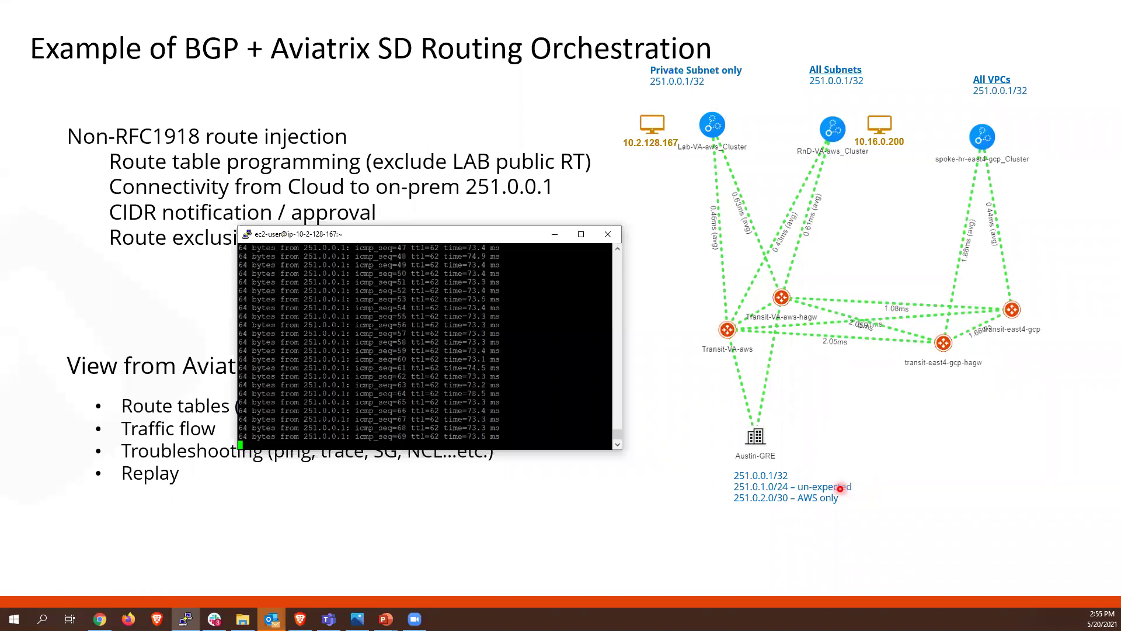
# Enable the bridge-3-approval_251.0.1.0 interface on the ACME-Austin-22 router, and bring the ping terminal back into view beside the network diagram.
pyautogui.click(100, 618)
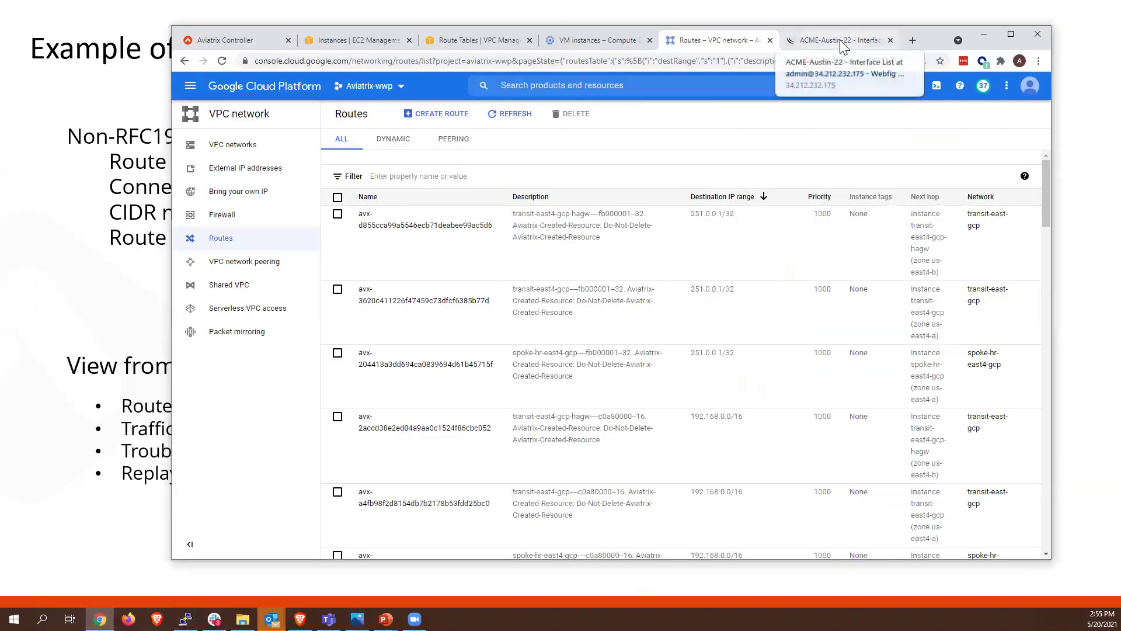
pyautogui.click(840, 39)
pyautogui.click(273, 242)
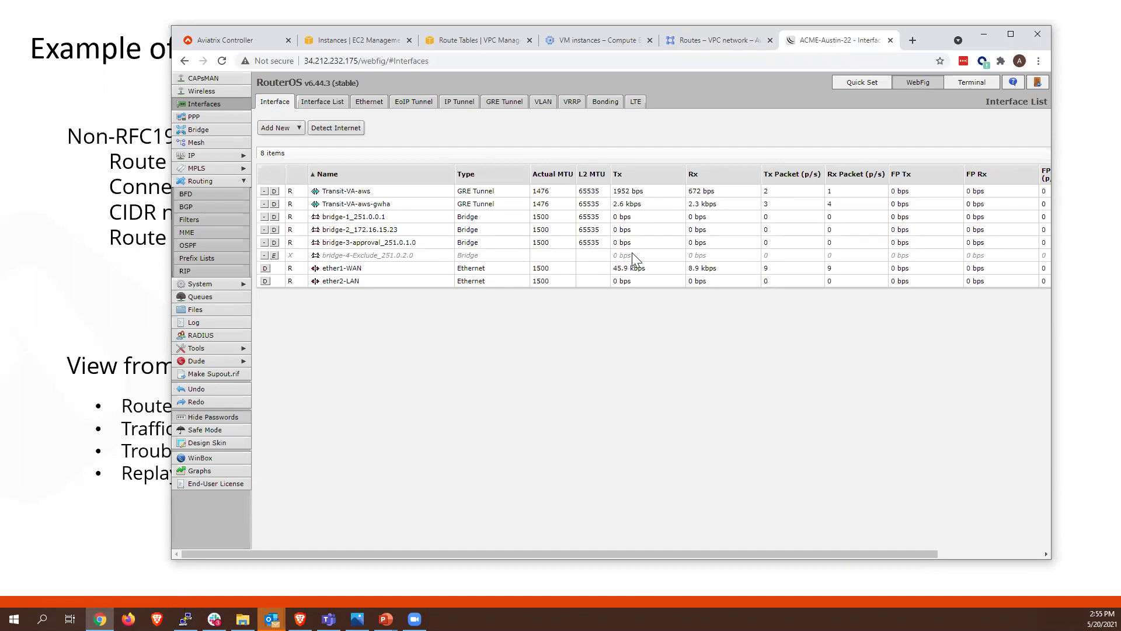
pyautogui.click(983, 36)
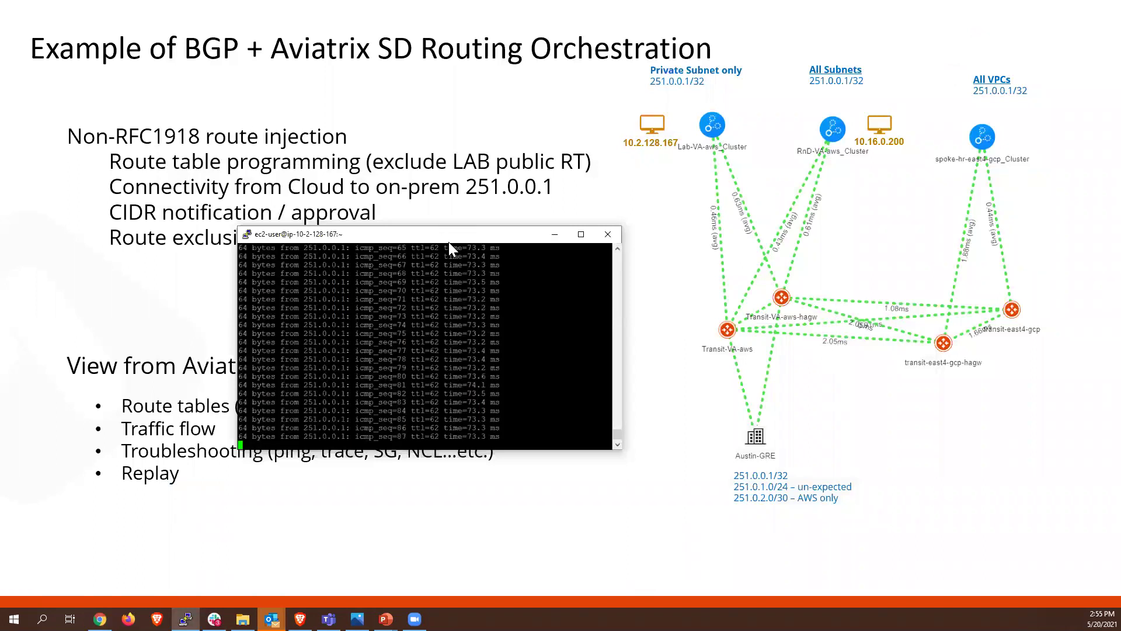
pyautogui.moveTo(450, 243); pyautogui.dragTo(532, 332)
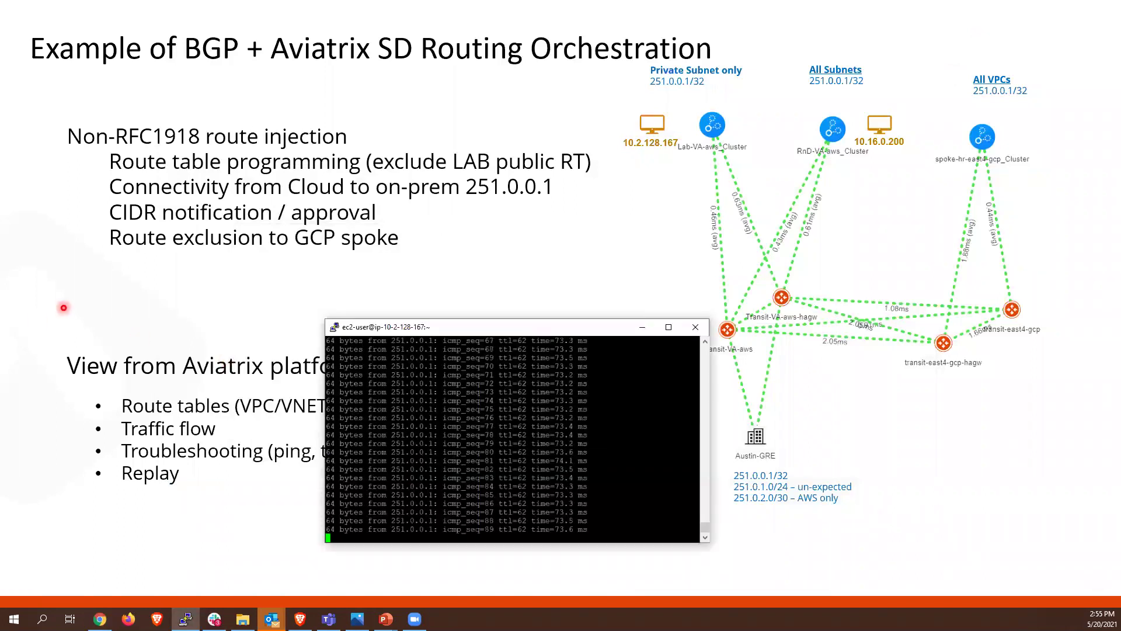
pyautogui.moveTo(500, 329); pyautogui.dragTo(410, 290)
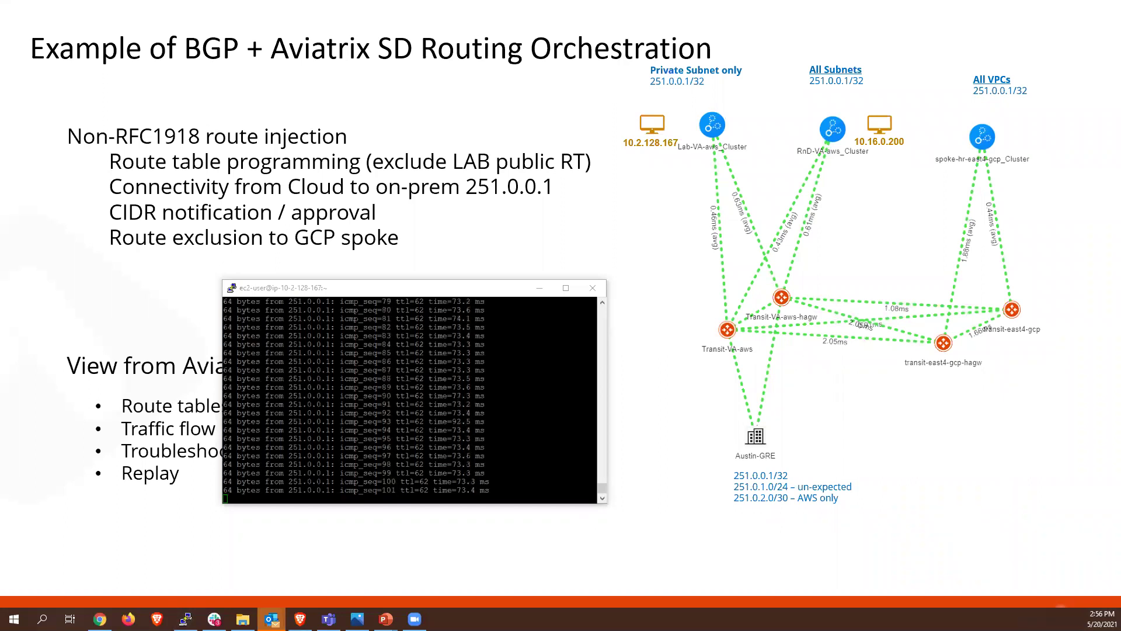
# Review the Route Approval Request e-mail from the Aviatrix Controller for its transit gateway, connection, CIDR and approval instructions.
pyautogui.hotkey('alt', 'Tab')
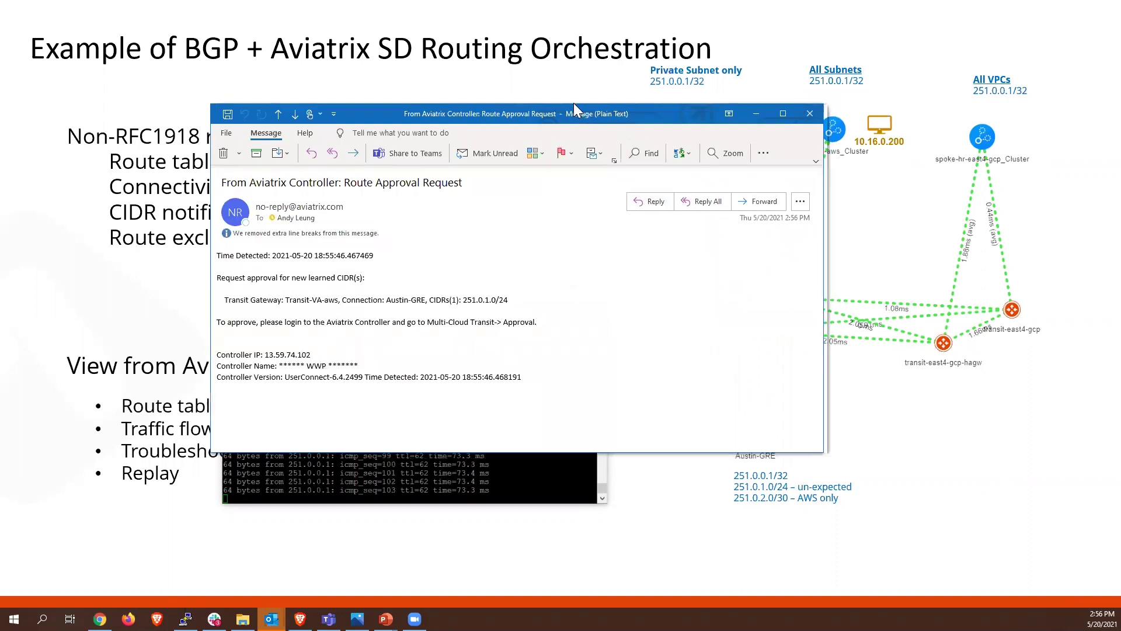
pyautogui.moveTo(574, 105); pyautogui.dragTo(426, 80)
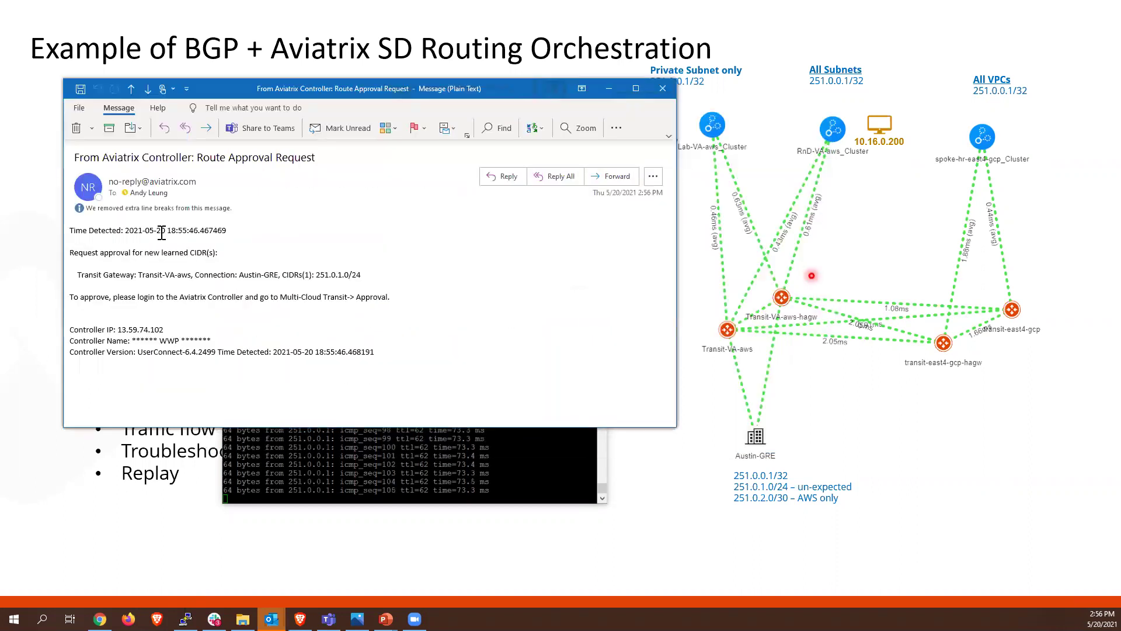
pyautogui.moveTo(138, 274); pyautogui.dragTo(190, 282)
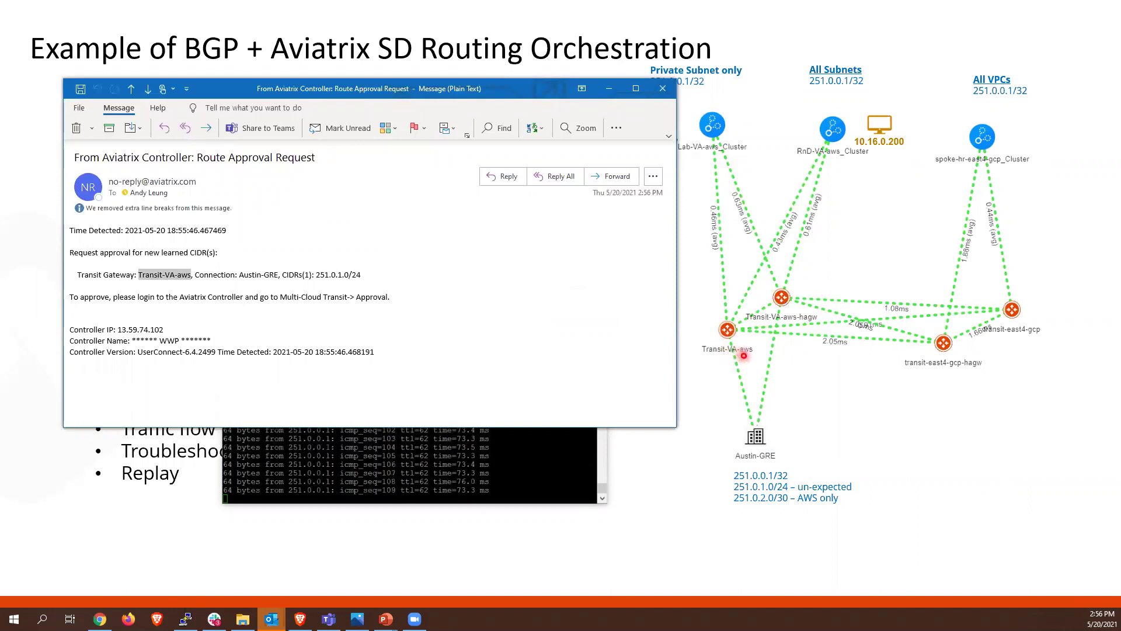
pyautogui.moveTo(239, 276); pyautogui.dragTo(361, 277)
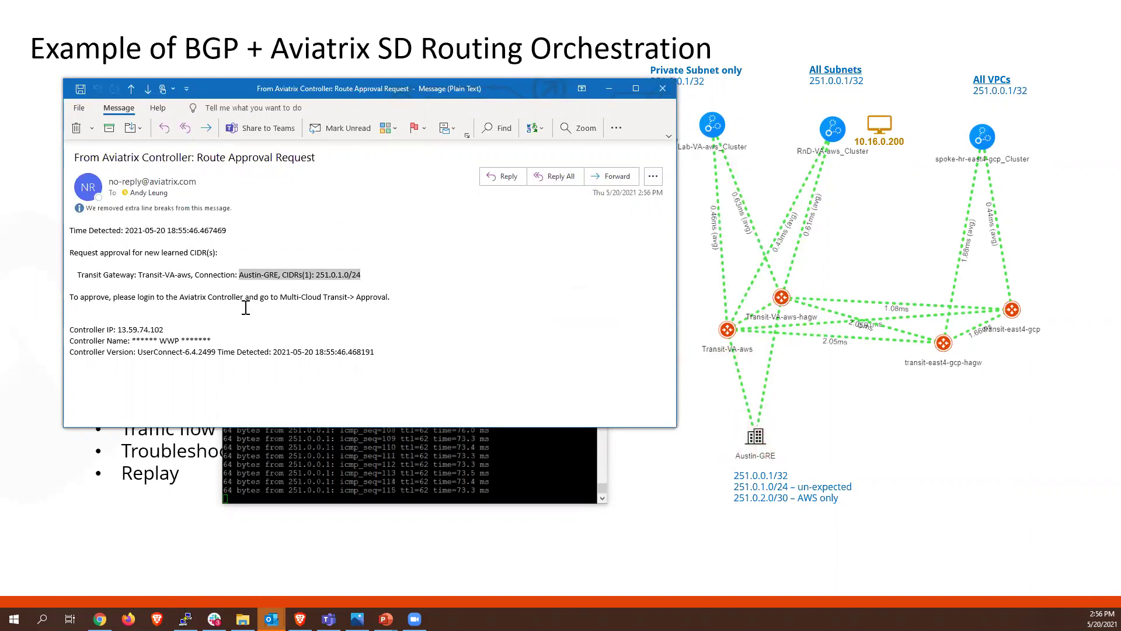
pyautogui.moveTo(81, 297); pyautogui.dragTo(372, 318)
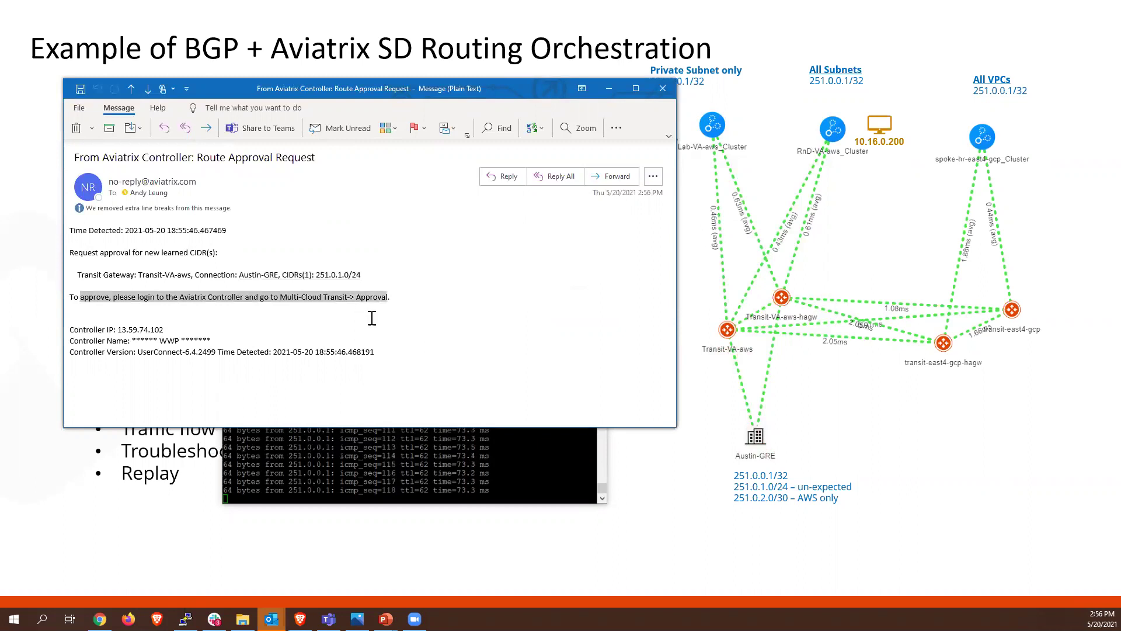
pyautogui.click(608, 89)
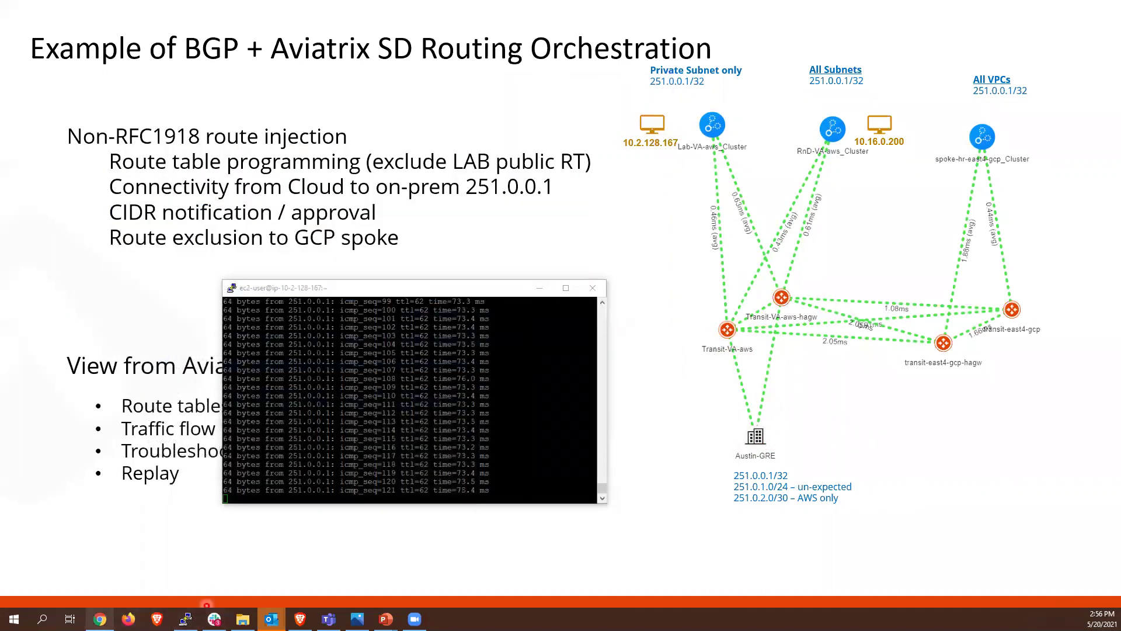
# Switch to the AWS route tables, refresh them and inspect all routes of the Lab-VA-aws-Private-1-us-east-1a-rtb table.
pyautogui.hotkey('alt', 'Tab')
pyautogui.click(480, 41)
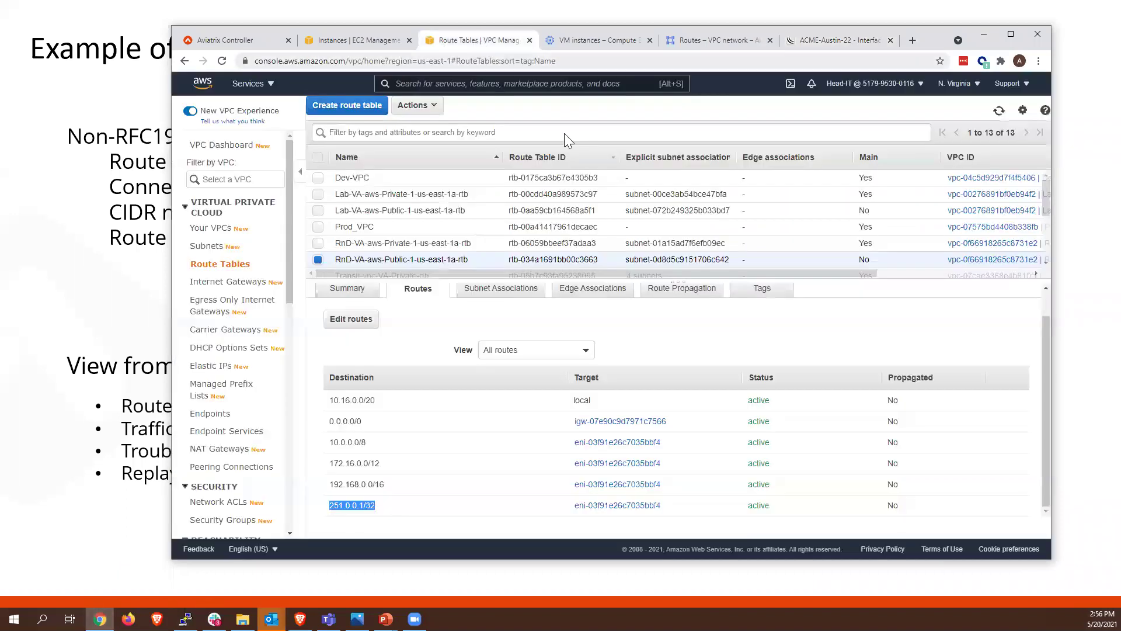
pyautogui.click(999, 110)
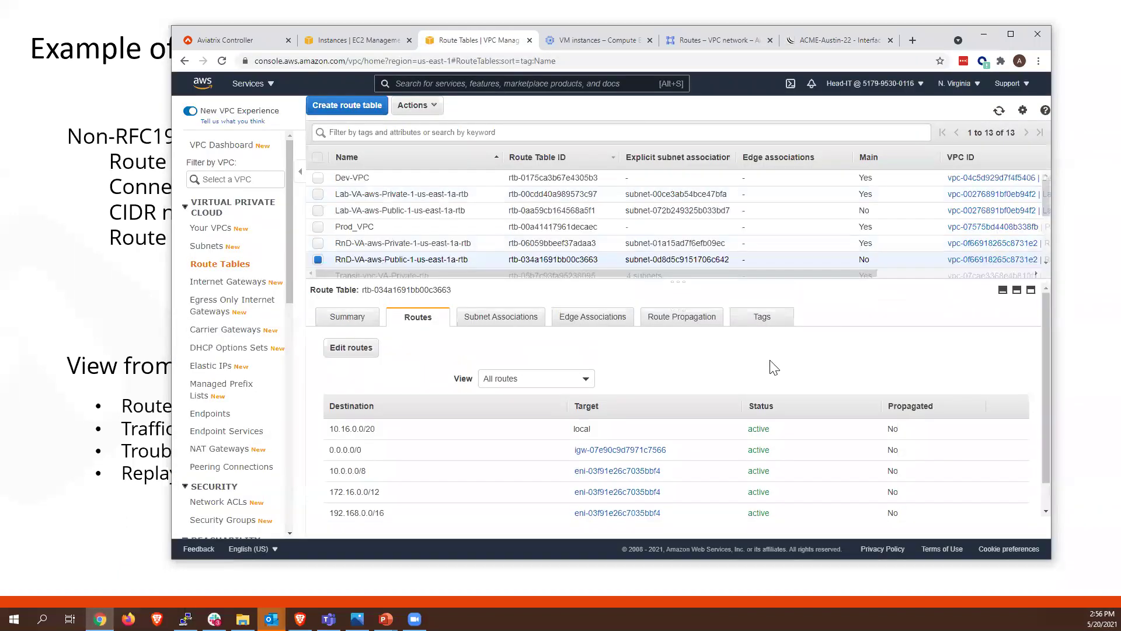
pyautogui.click(430, 194)
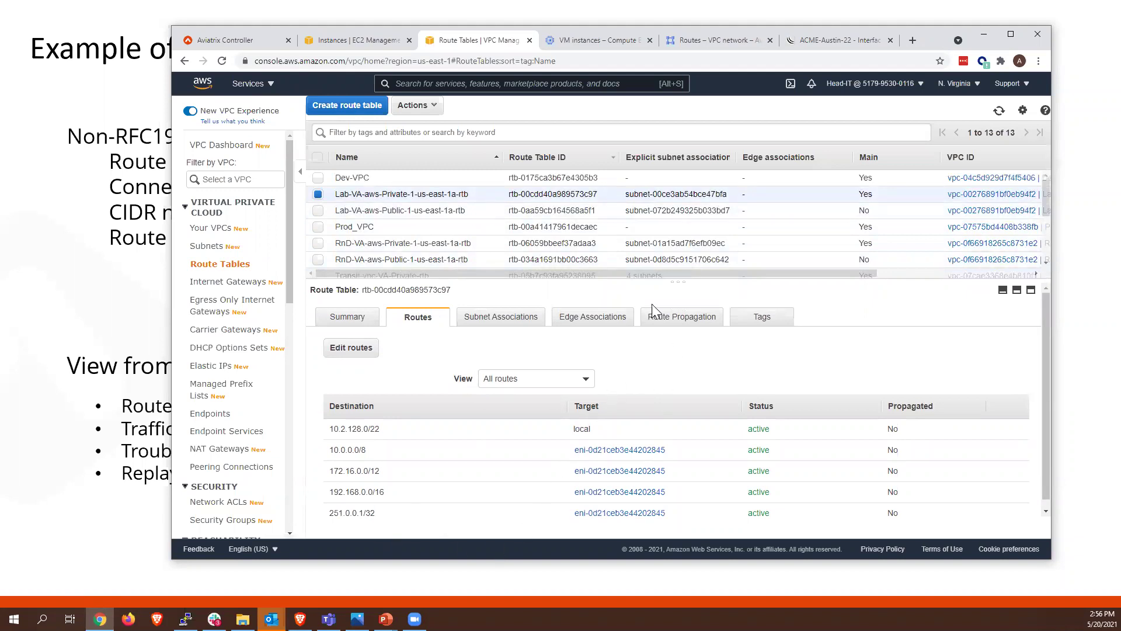
pyautogui.moveTo(678, 270); pyautogui.dragTo(677, 256)
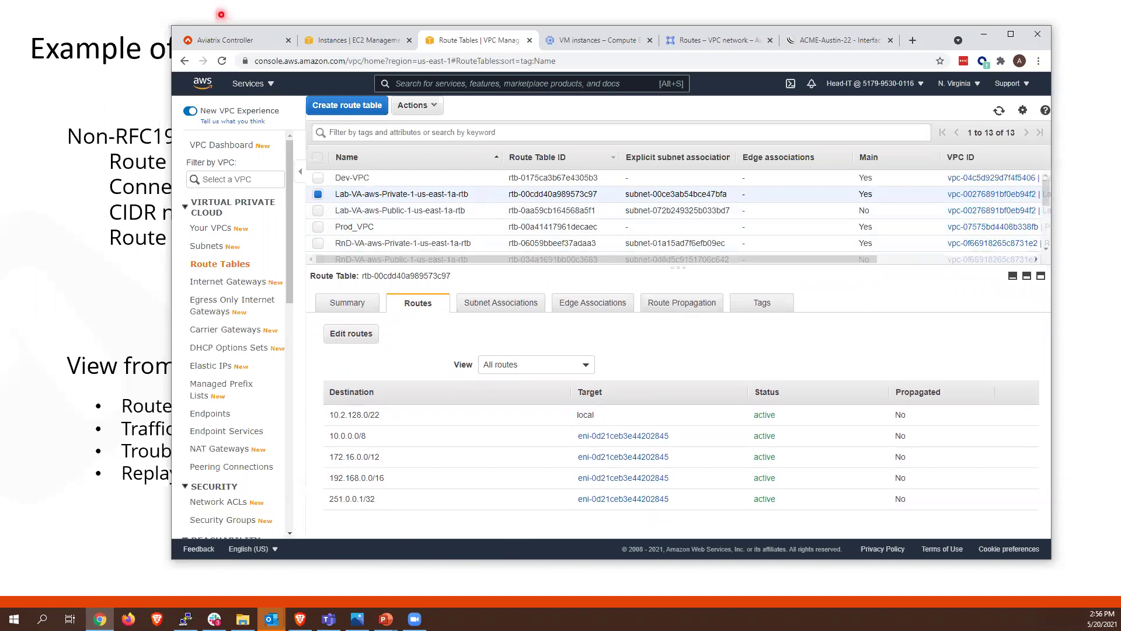
# In the Aviatrix Controller, open the multi-cloud transit learned CIDR approval settings for the Transit-VA-aws gateway.
pyautogui.click(237, 42)
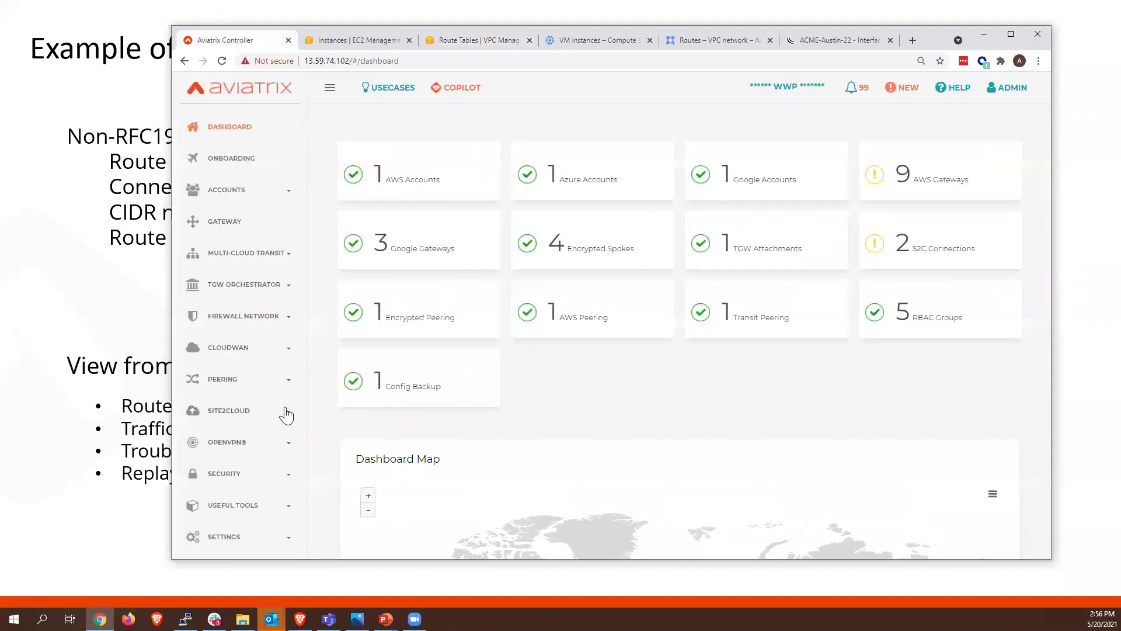
pyautogui.click(279, 255)
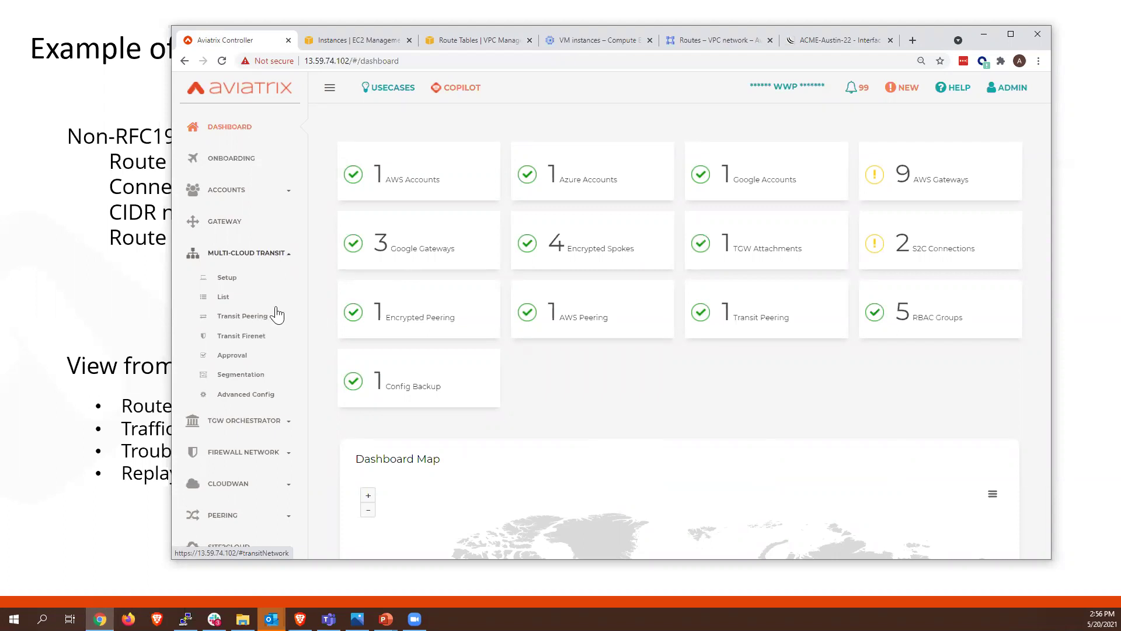
pyautogui.click(241, 356)
pyautogui.click(505, 245)
pyautogui.click(519, 303)
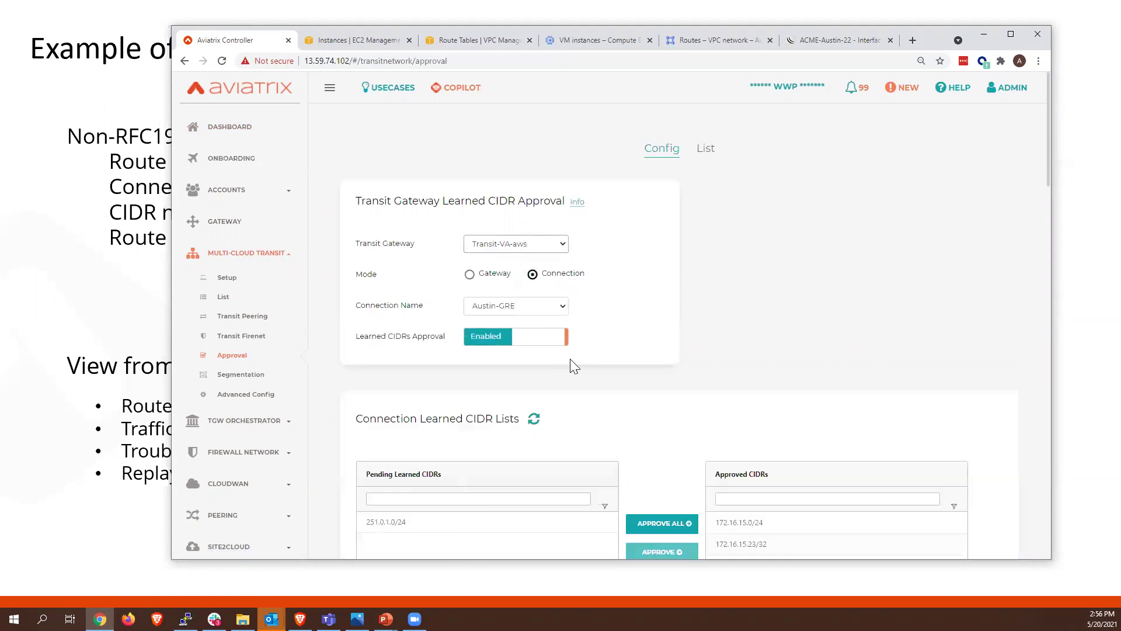
# Approve the pending learned CIDR 251.0.1.0/24 for the Austin-GRE connection and update the approved CIDR list.
pyautogui.scroll(-2, 611, 416)
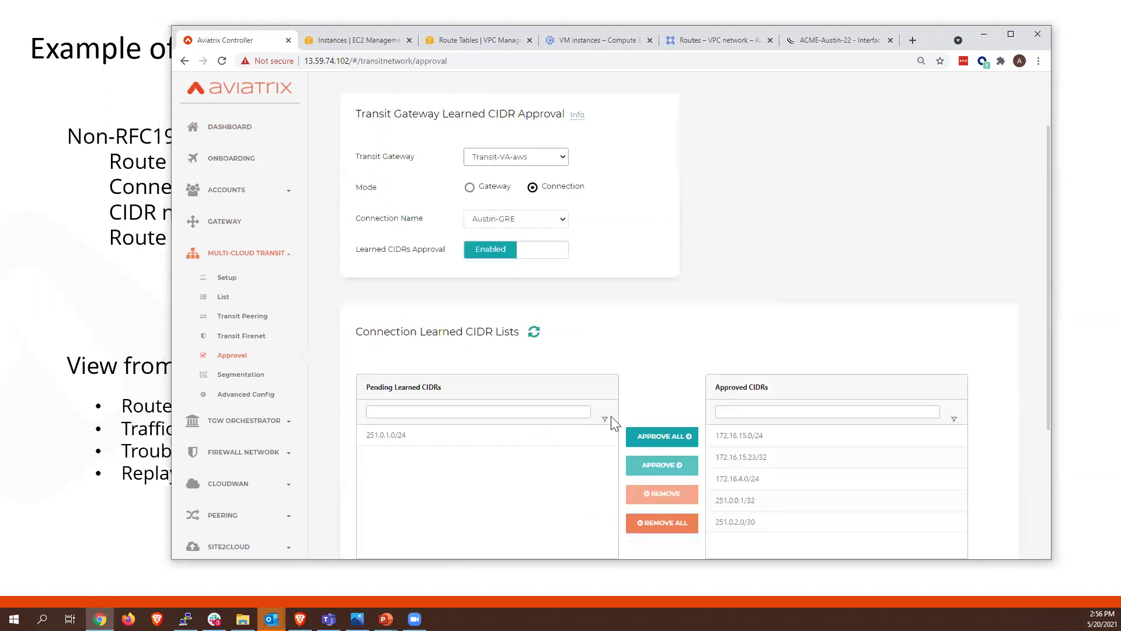
pyautogui.click(405, 437)
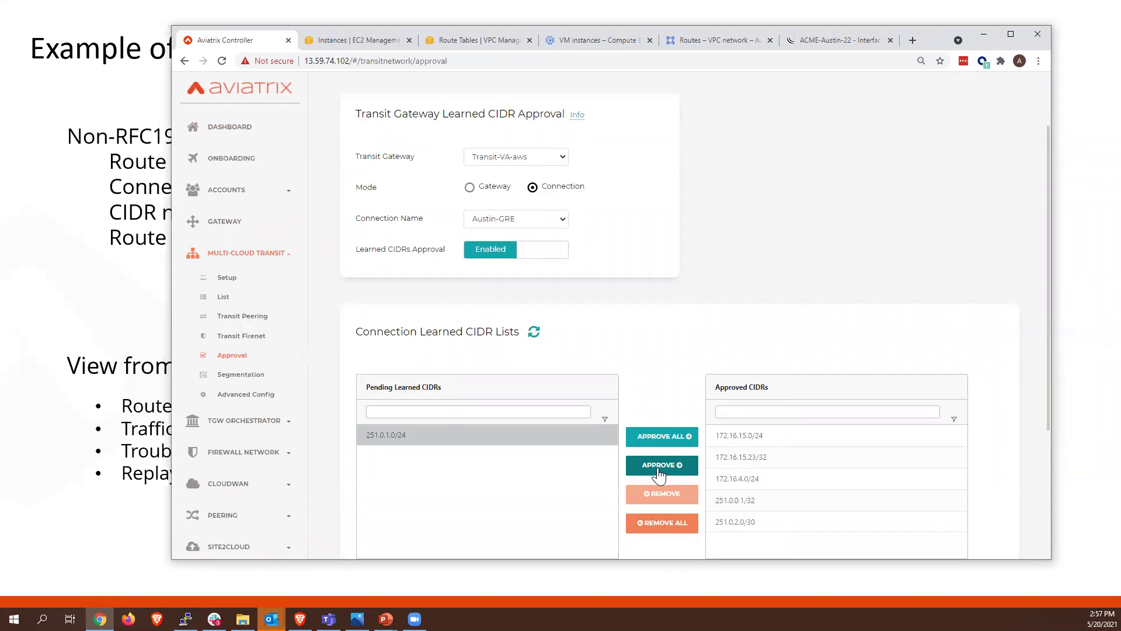
pyautogui.click(658, 467)
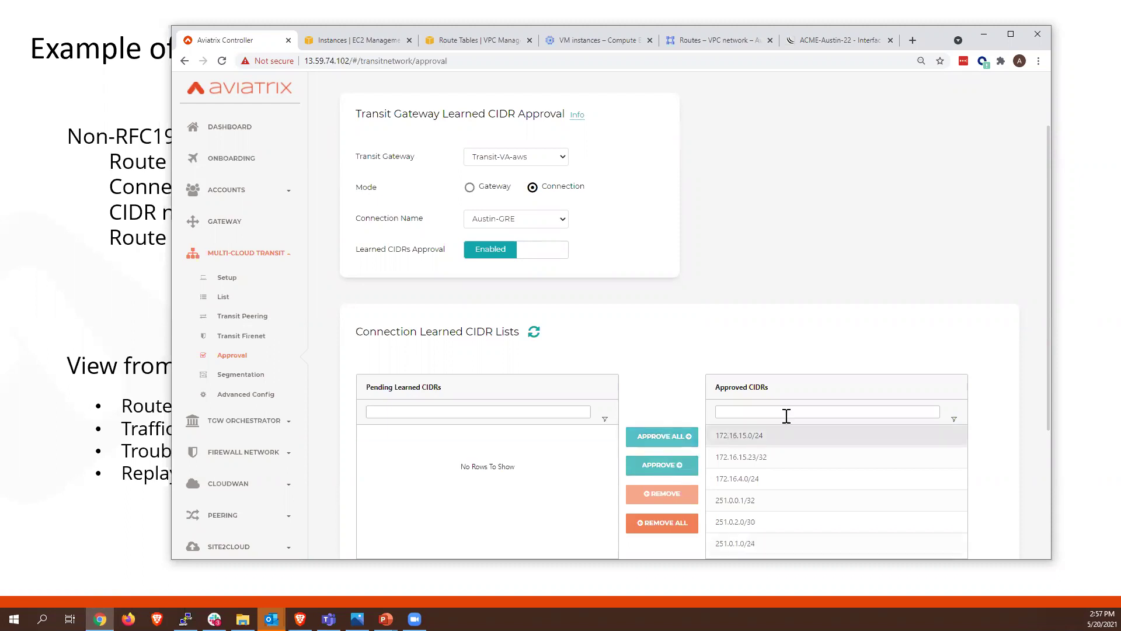
pyautogui.scroll(-3, 788, 421)
pyautogui.click(383, 496)
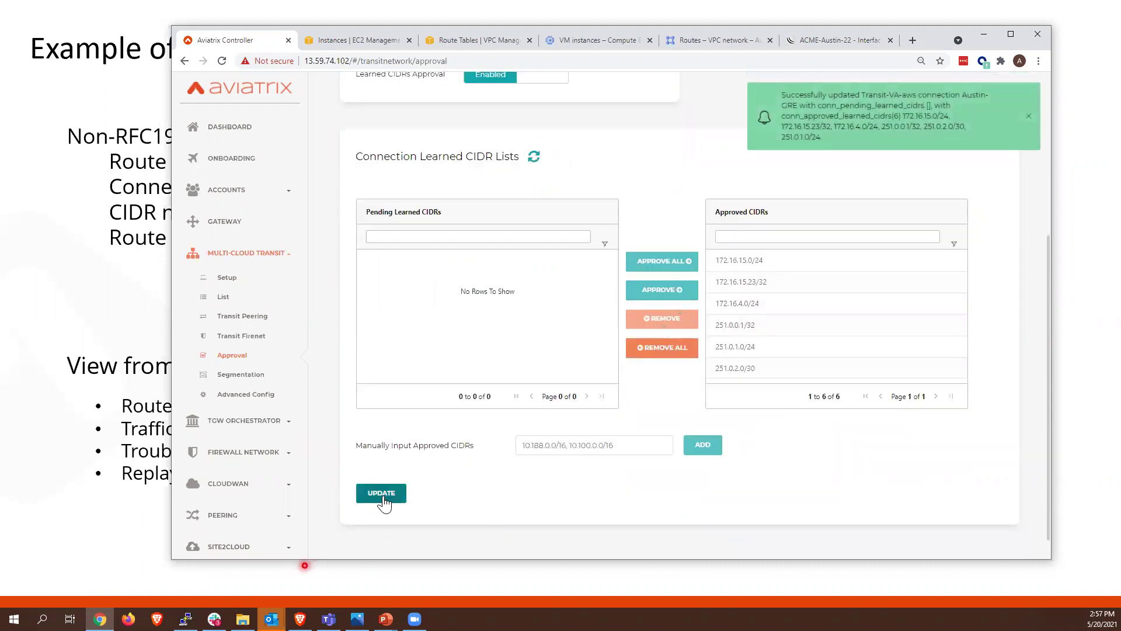
pyautogui.click(1029, 116)
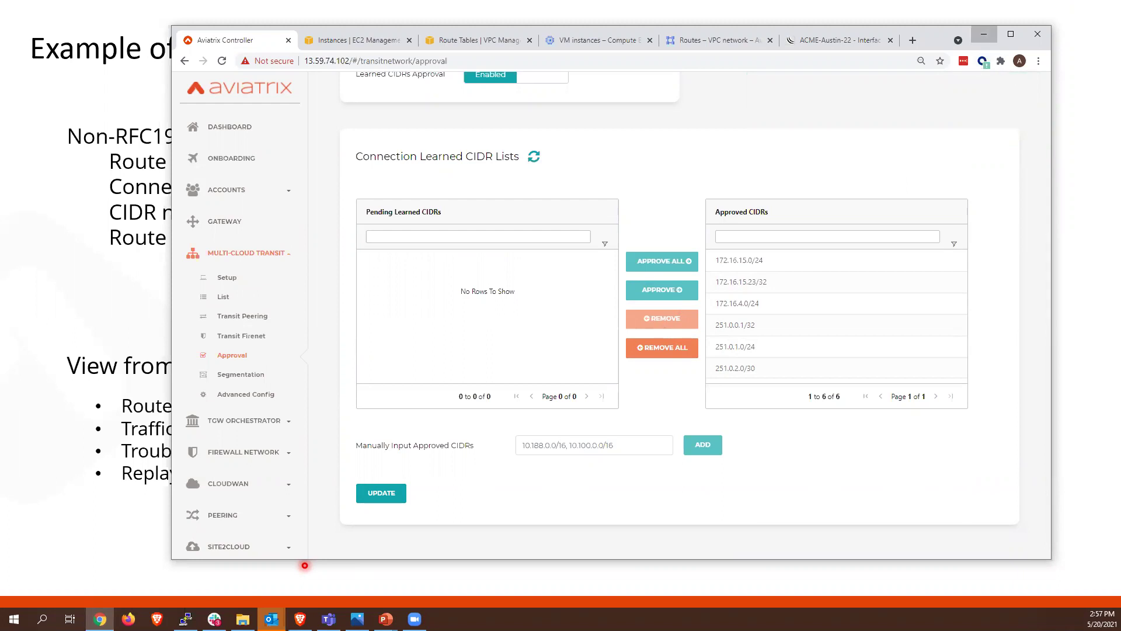
# Return to the AWS route tables and refresh them to check the Lab-VA-aws private and public tables for the approved 251.0.1.0/24 route.
pyautogui.click(984, 35)
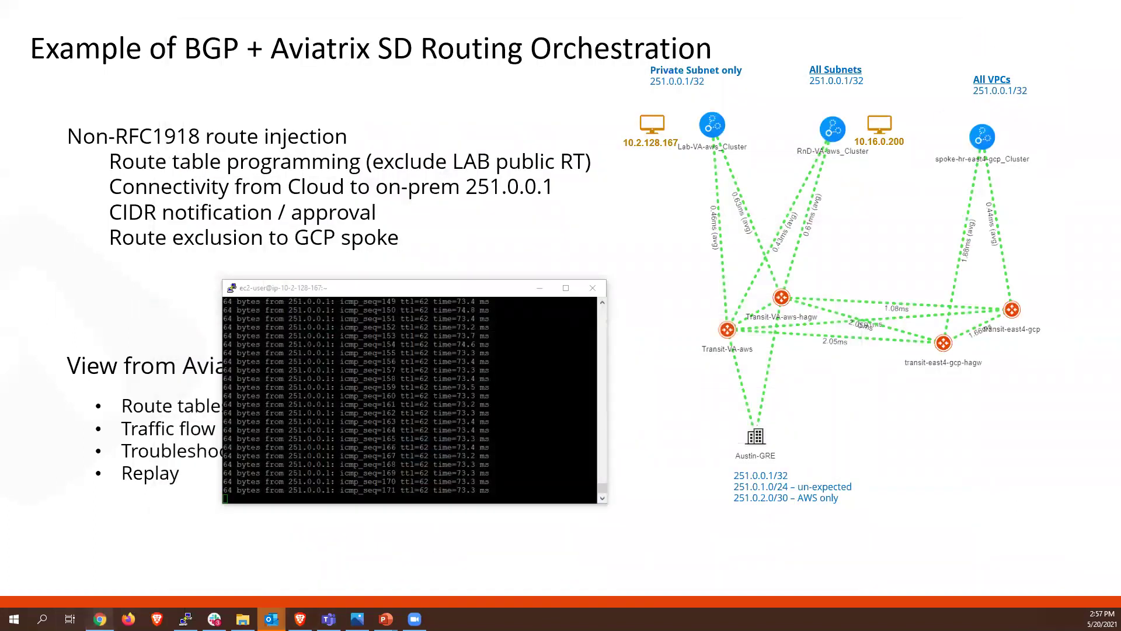
pyautogui.click(100, 619)
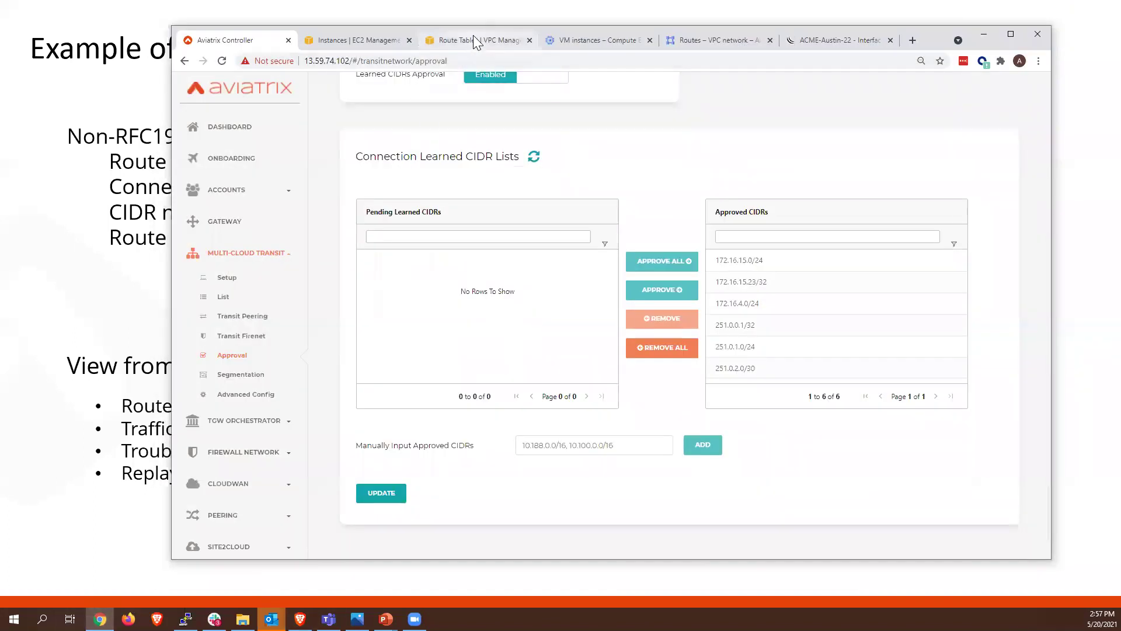
pyautogui.click(473, 40)
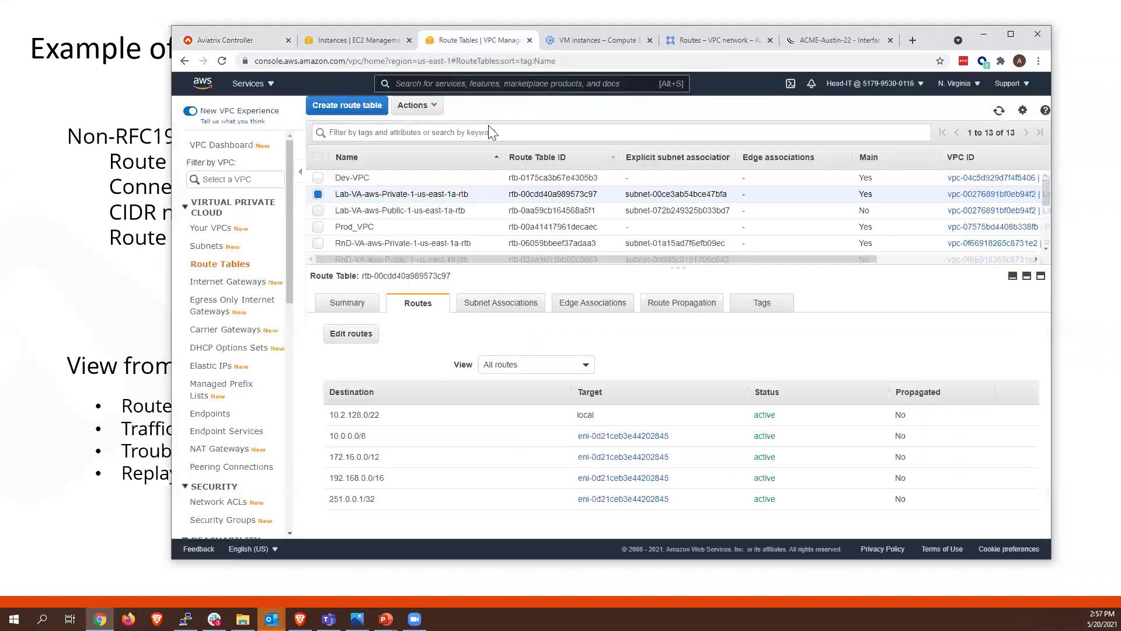
pyautogui.click(999, 111)
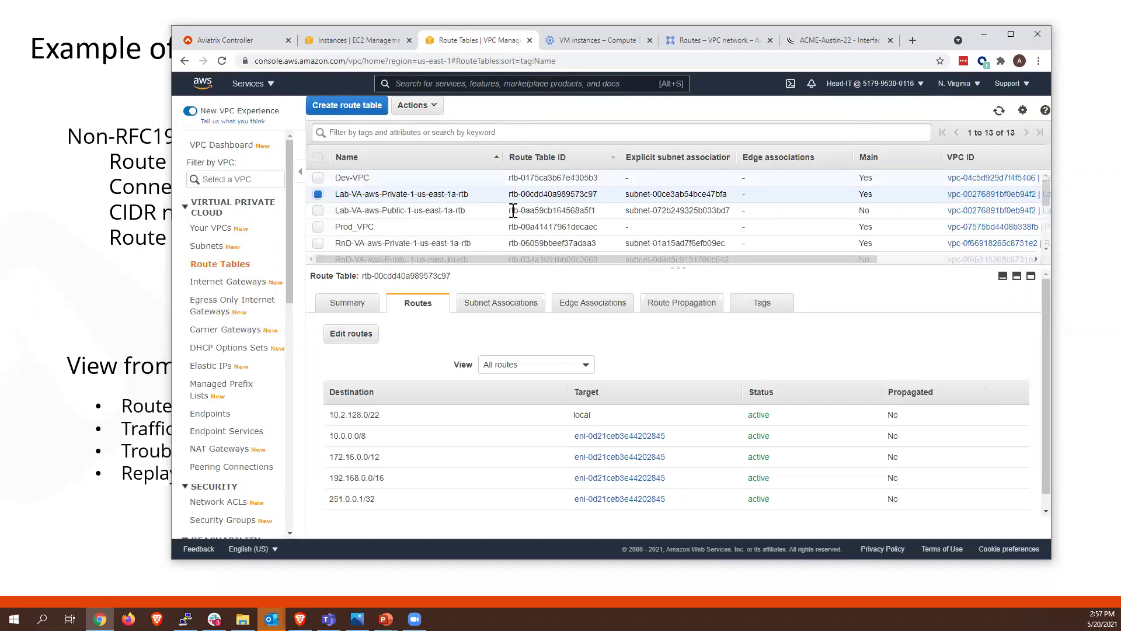
pyautogui.click(439, 210)
pyautogui.click(1000, 110)
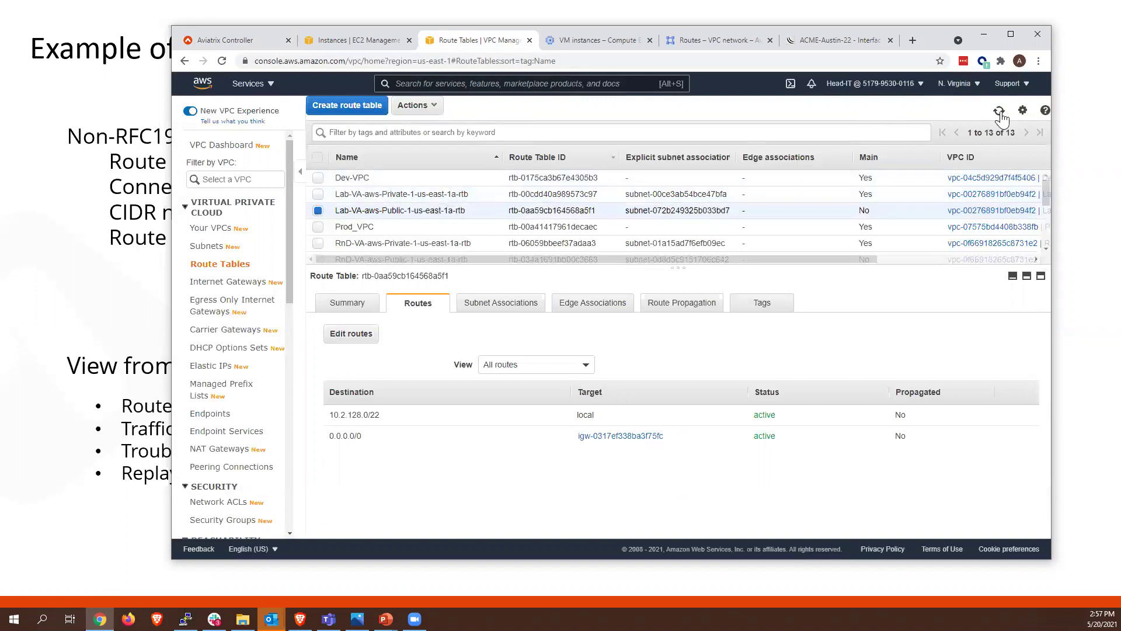
# Recheck the Lab-VA-aws-Private-1-us-east-1a-rtb routes, and refresh the Google Cloud VPC routes list to look for 251.0.1.0/24.
pyautogui.click(452, 194)
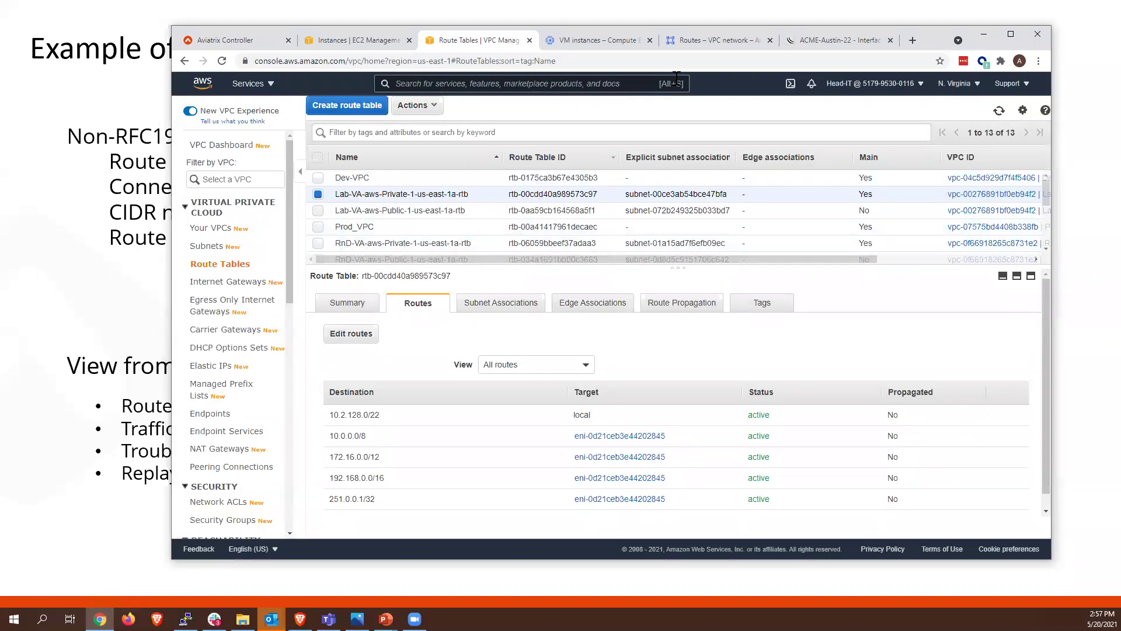
pyautogui.click(716, 45)
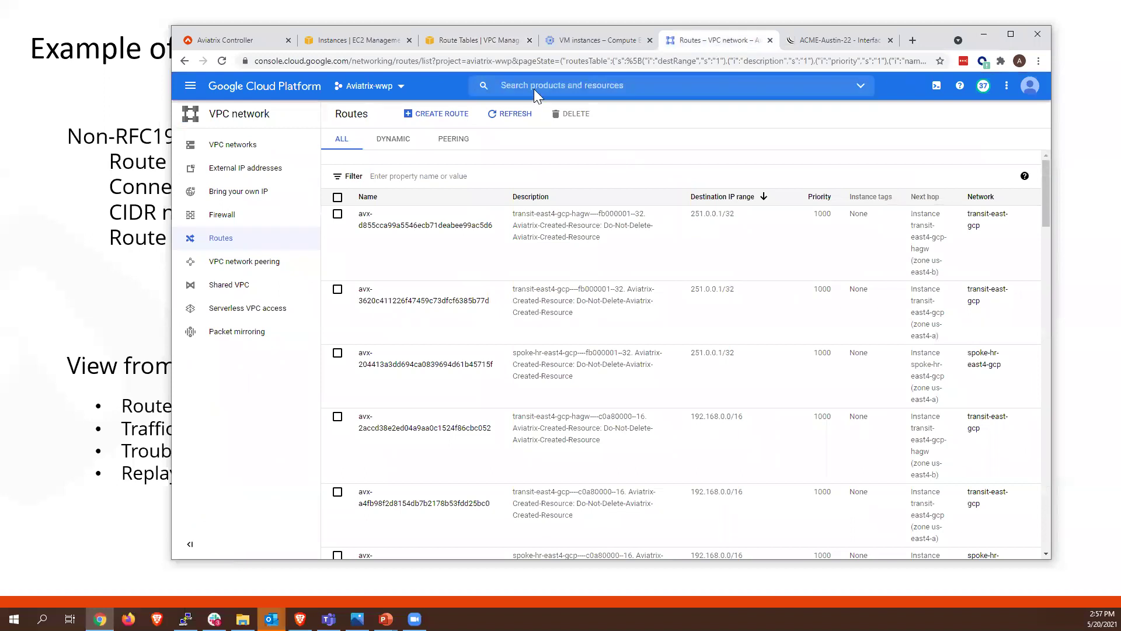
pyautogui.click(512, 115)
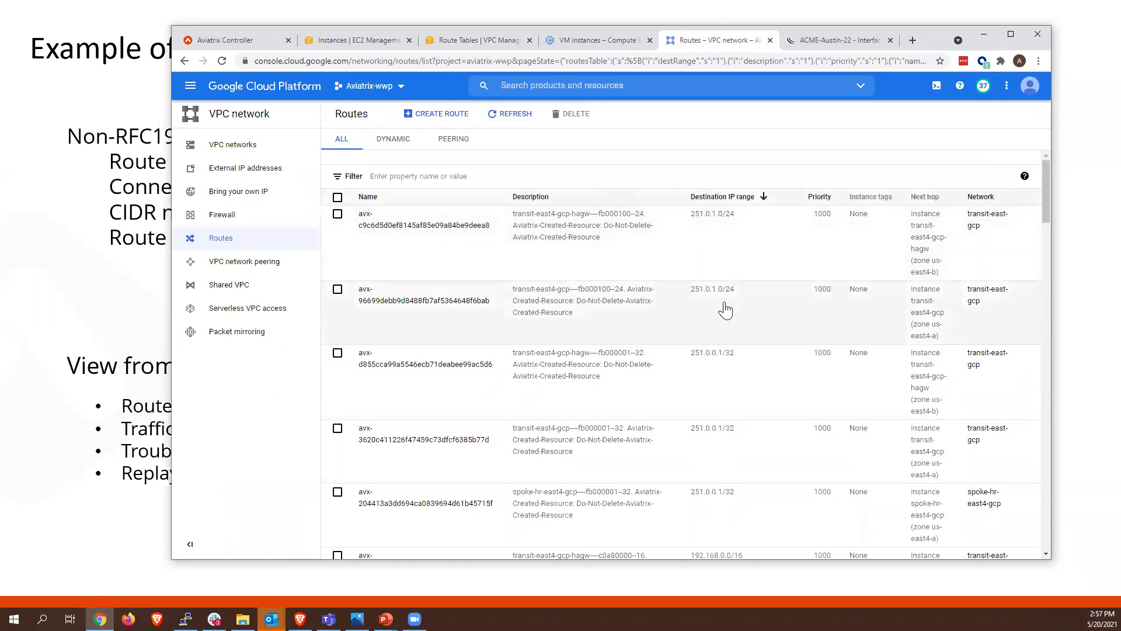
# Switch back to the AWS route tables, refresh them and compare the routes of the Lab-VA-aws public and private tables.
pyautogui.click(495, 42)
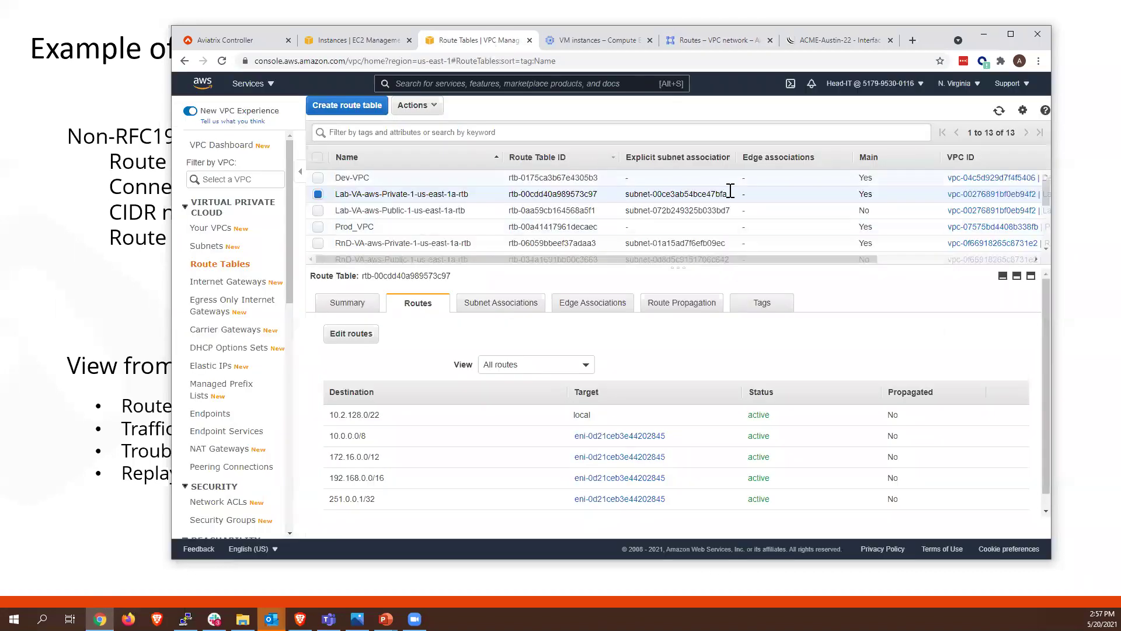
pyautogui.click(999, 113)
pyautogui.click(414, 210)
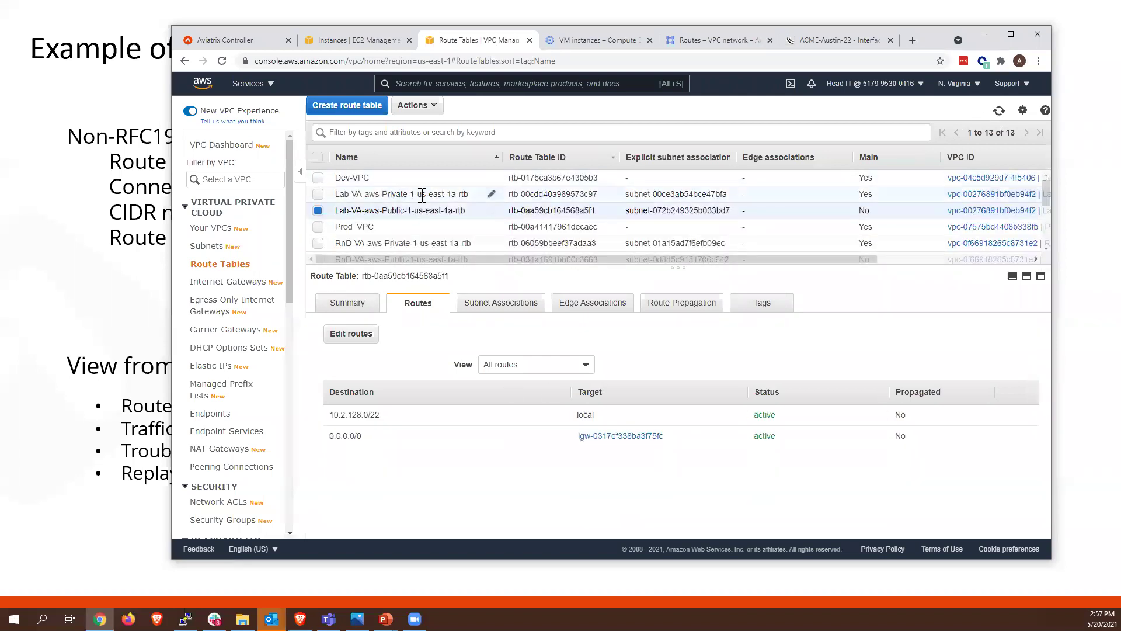
pyautogui.click(425, 198)
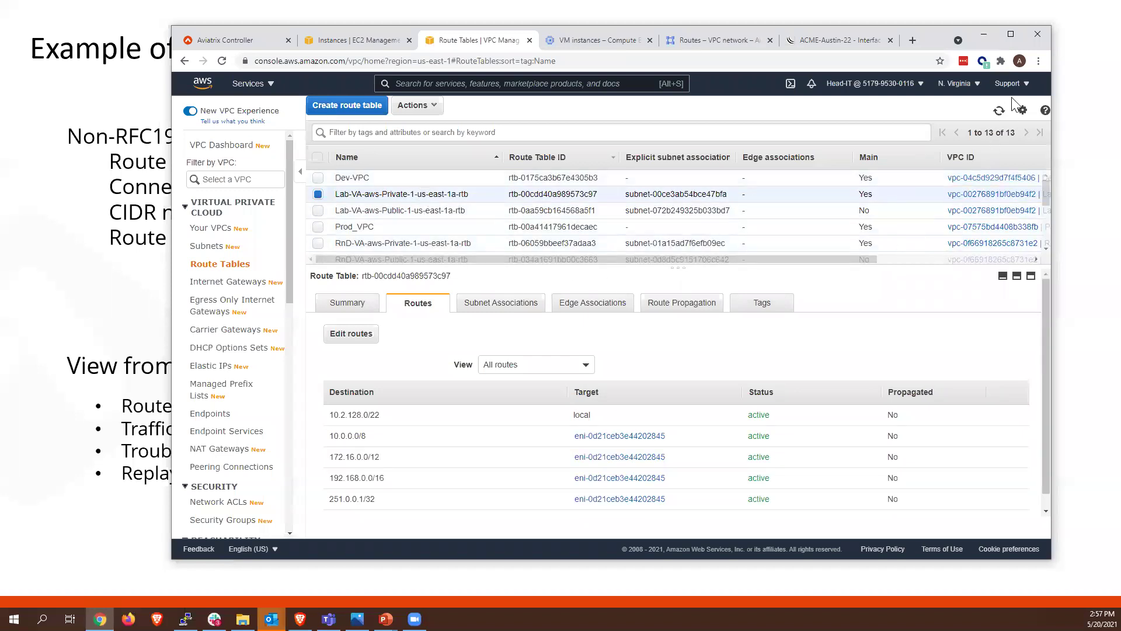
pyautogui.click(997, 114)
pyautogui.click(983, 35)
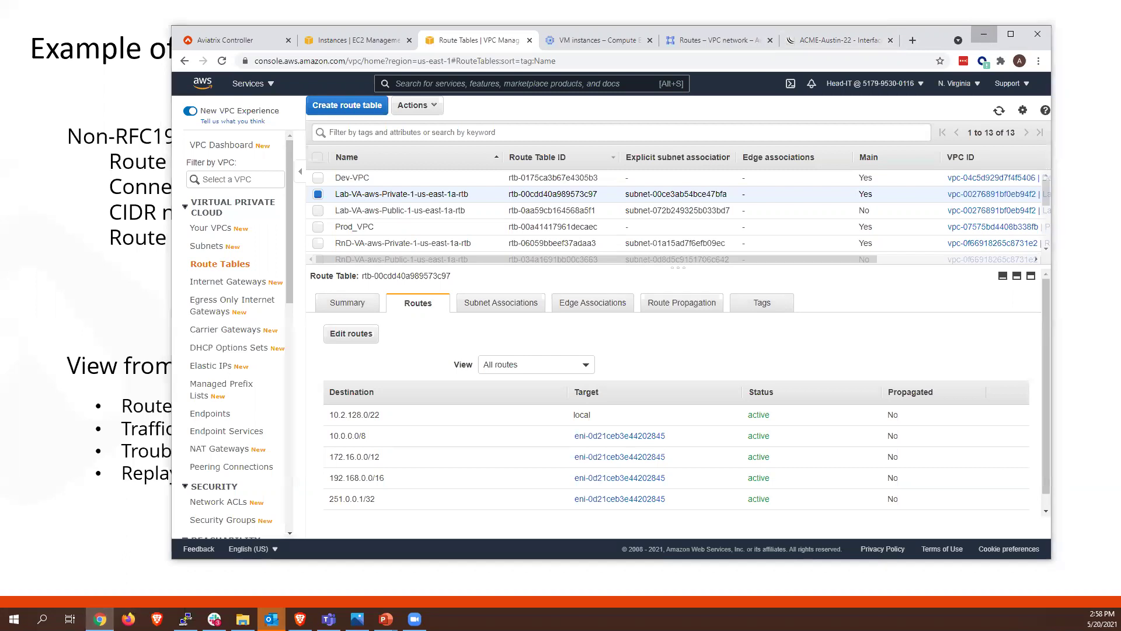